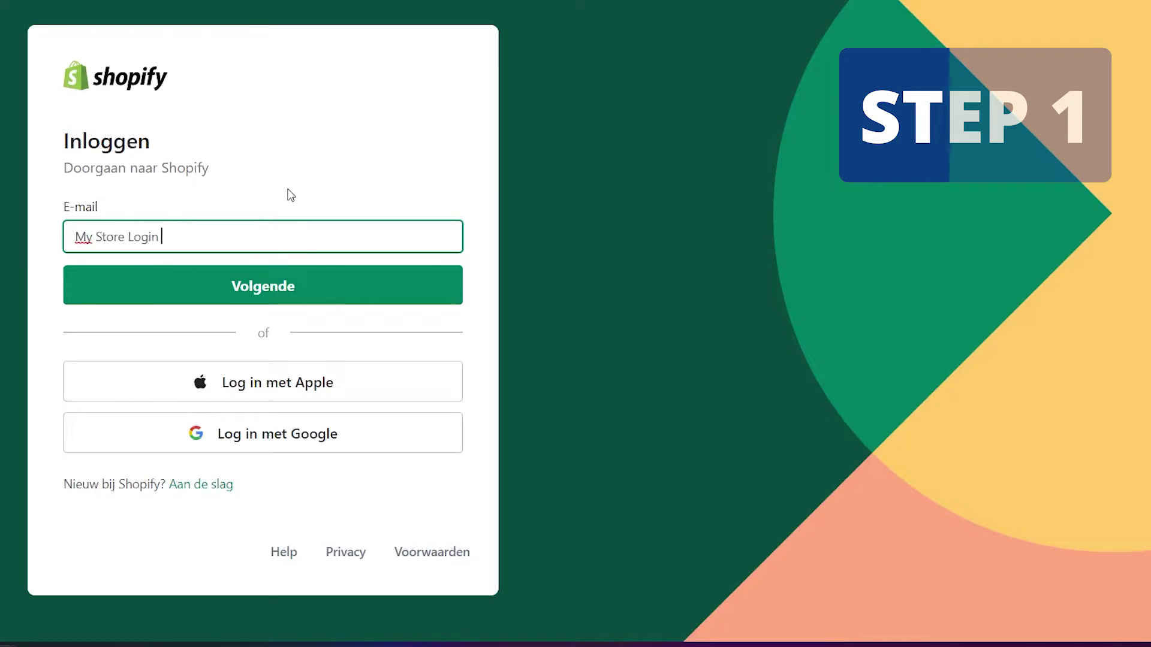
Complete the login e-mail field so it reads 'My Store Login Details'
{"action": "type", "text": "Details"}
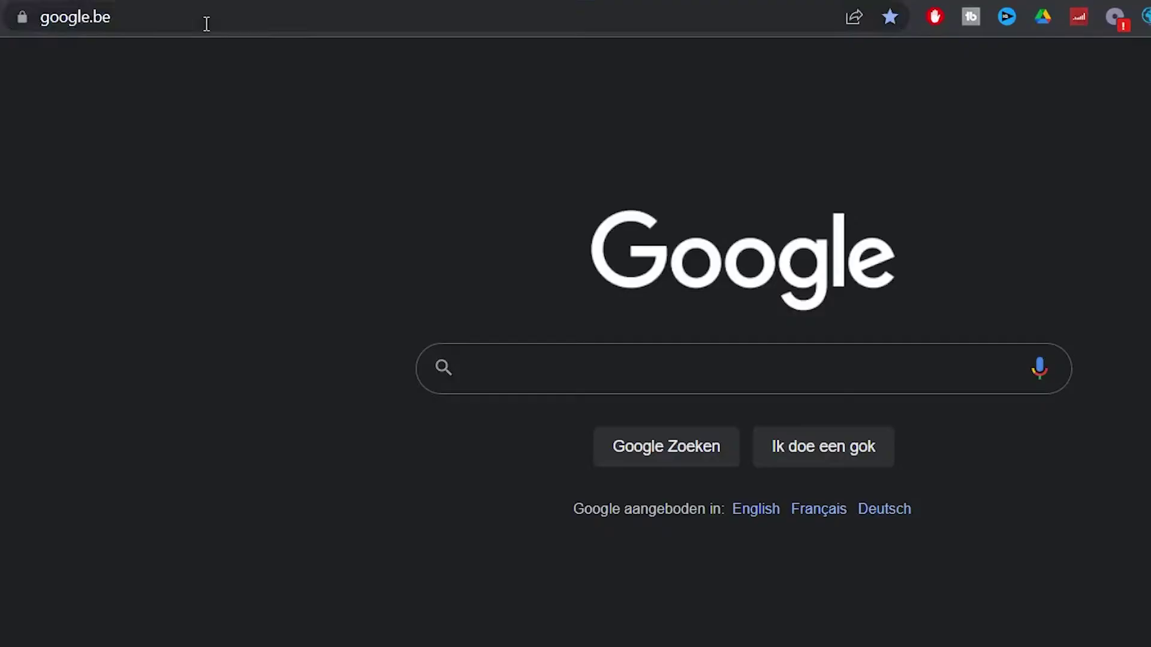
Load commerce.coinbase and scroll to the 'Flexible plans for you' pricing comparison
{"action": "left_click", "coordinate": [206, 24]}
{"action": "type", "text": "commerce.coinbase.com"}
{"action": "key", "text": "Return"}
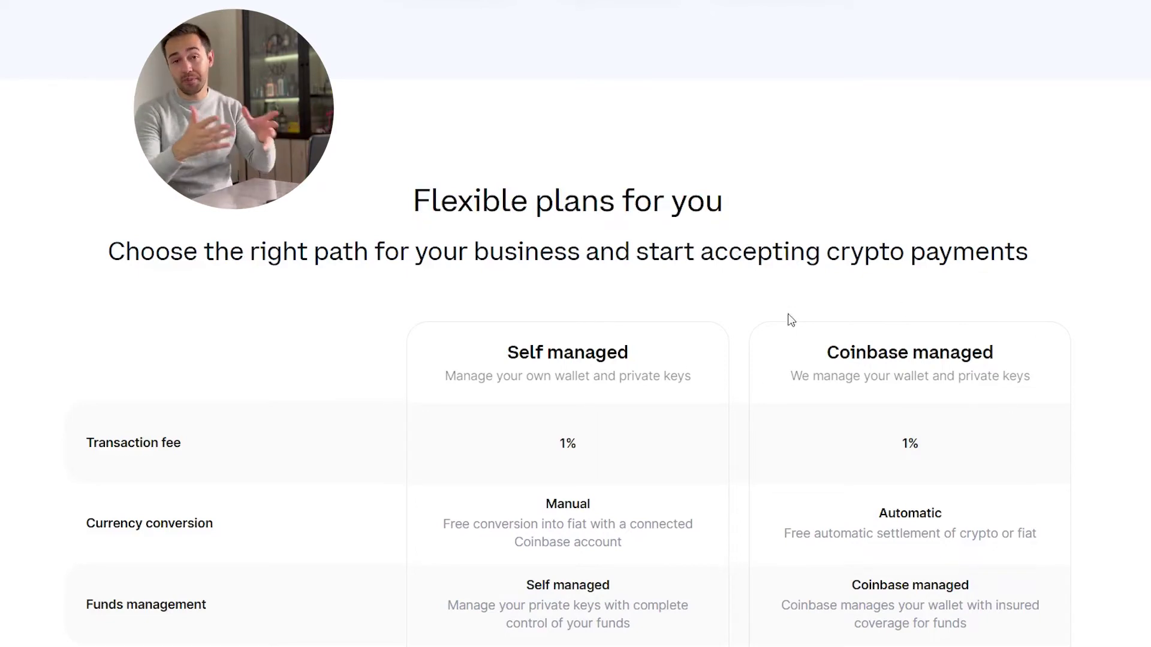
{"action": "scroll", "coordinate": [726, 343], "scroll_direction": "down", "scroll_amount": 4}
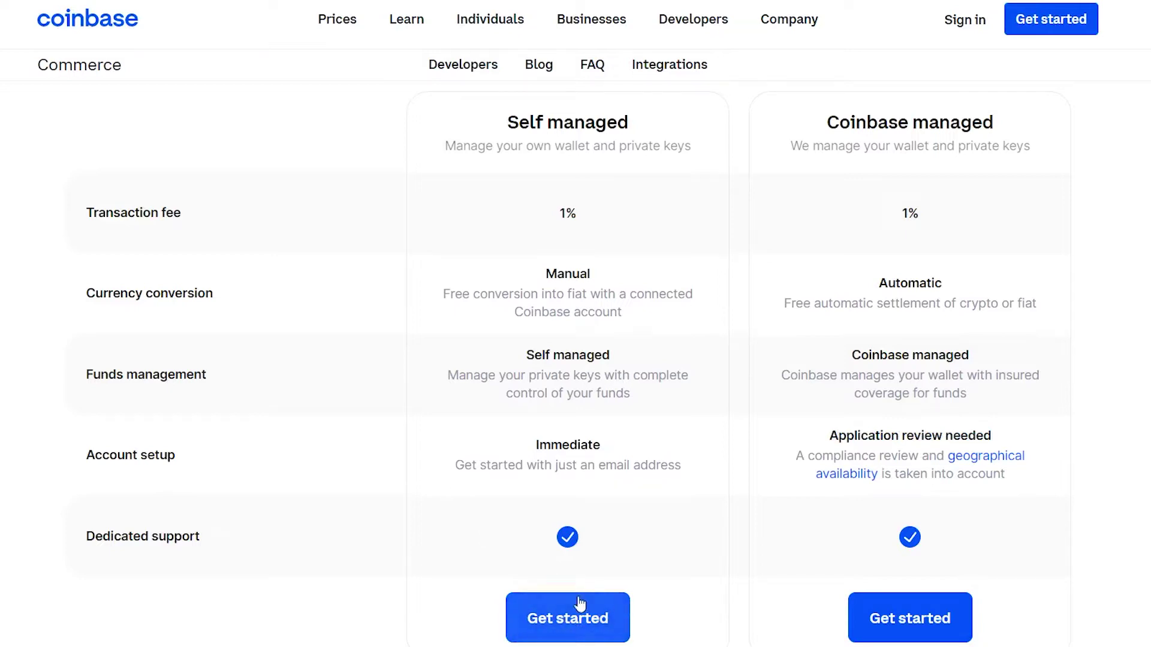
Sign up for the Self managed plan with account details, passing the captcha
{"action": "left_click", "coordinate": [555, 639]}
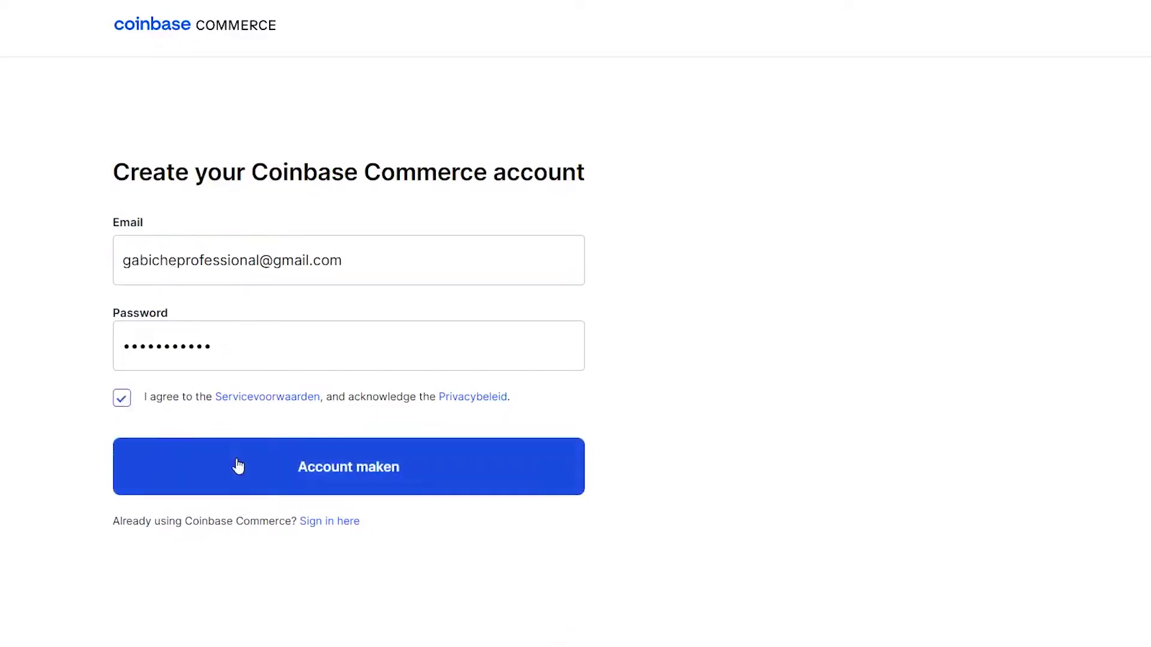
{"action": "left_click", "coordinate": [236, 466]}
{"action": "left_click", "coordinate": [135, 471]}
{"action": "left_click", "coordinate": [288, 558]}
Confirm the account's e-mail address from the Coinbase verification message
{"action": "left_click_drag", "start_coordinate": [529, 448], "coordinate": [621, 449]}
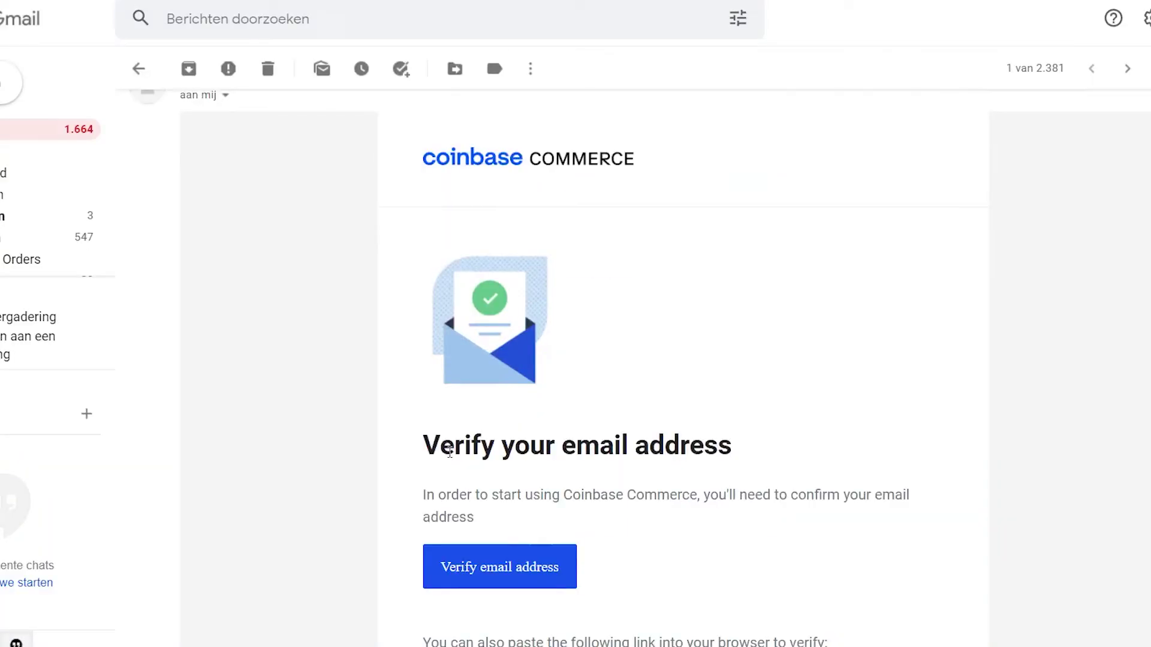
{"action": "left_click_drag", "start_coordinate": [426, 446], "coordinate": [747, 451]}
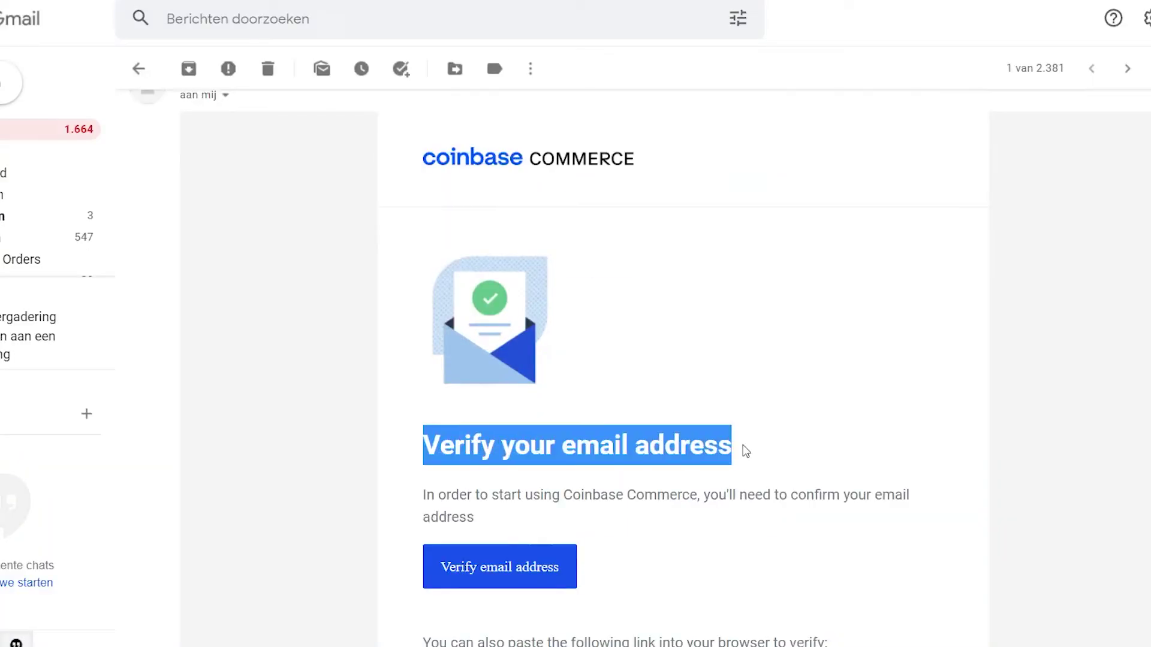
{"action": "left_click", "coordinate": [711, 462]}
{"action": "left_click", "coordinate": [483, 574]}
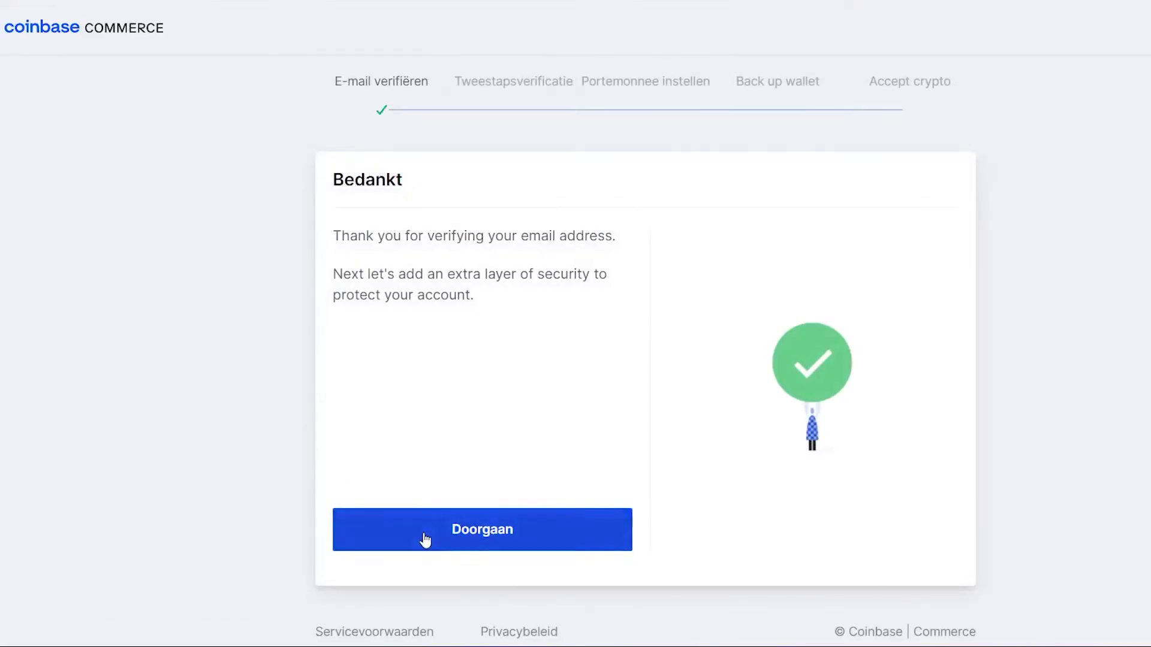
Finish 2FA and wallet setup, reveal the seed phrase, skip Drive backup, reach the dashboard
{"action": "left_click", "coordinate": [455, 543]}
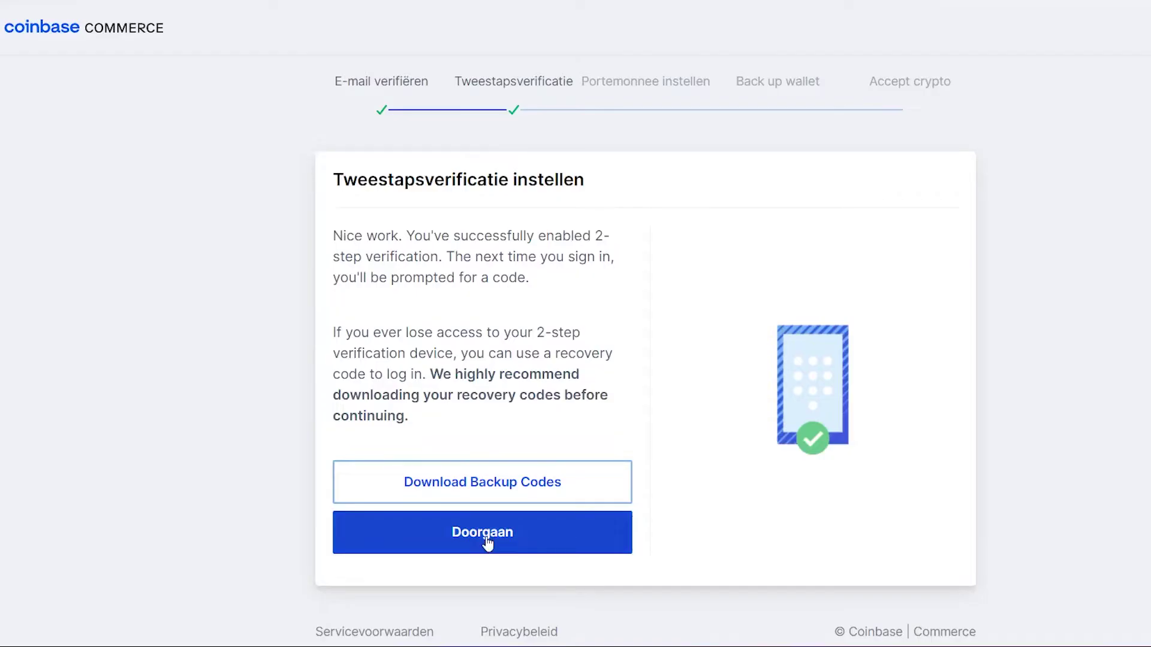
{"action": "left_click", "coordinate": [372, 532]}
{"action": "left_click", "coordinate": [492, 548]}
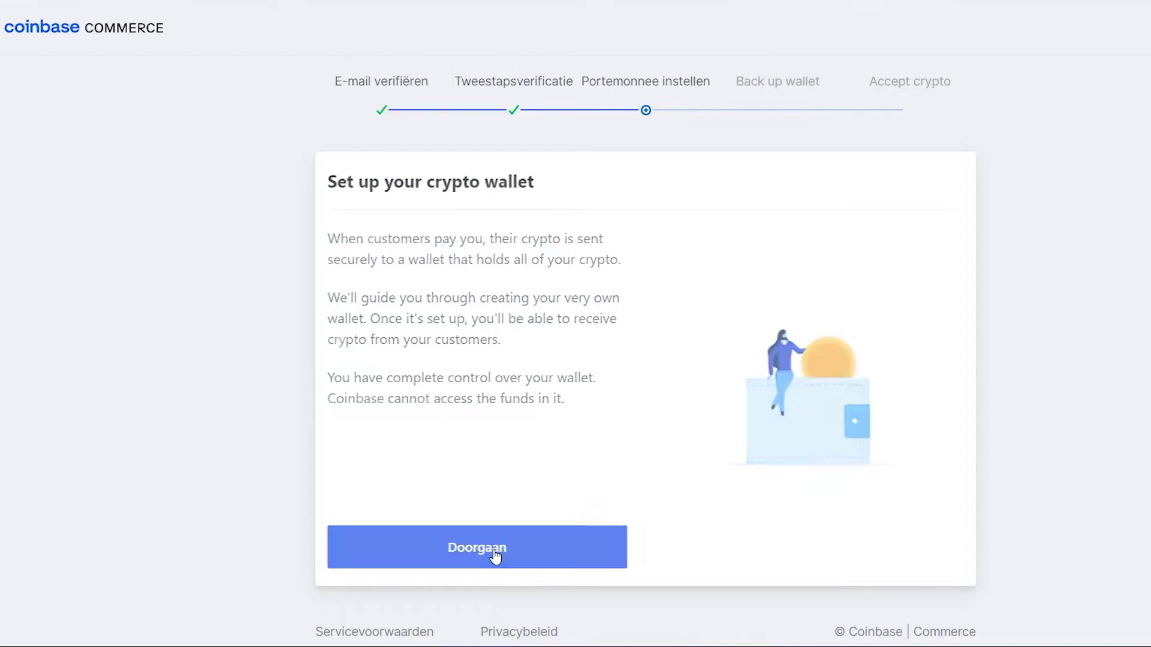
{"action": "left_click", "coordinate": [503, 563]}
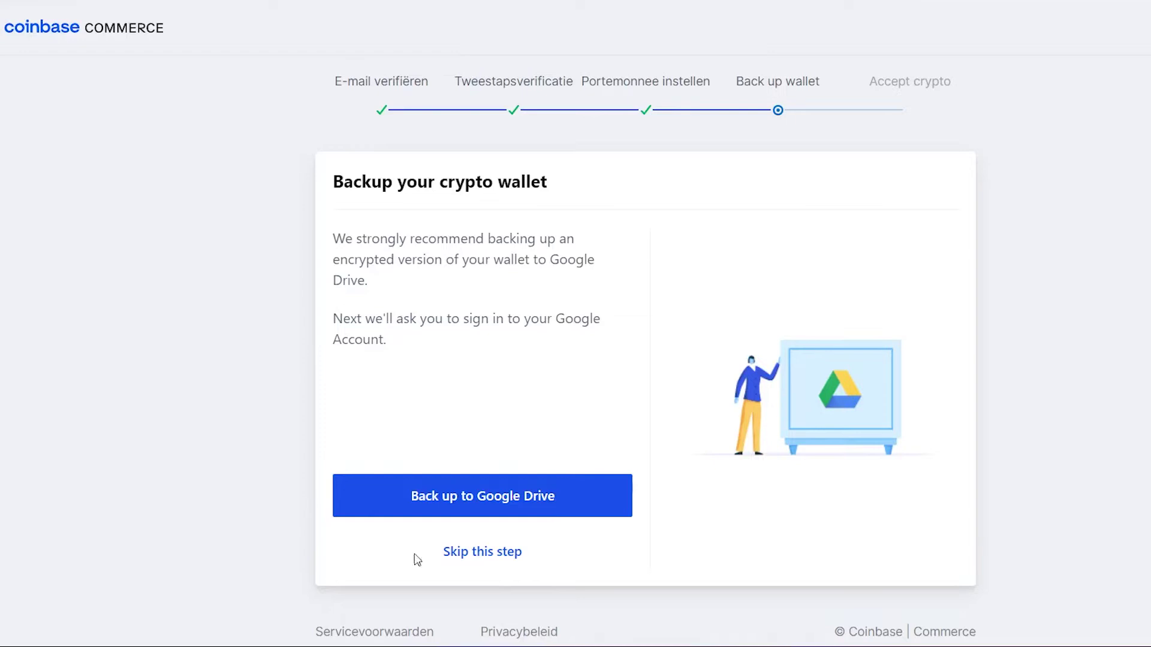
{"action": "left_click", "coordinate": [457, 550]}
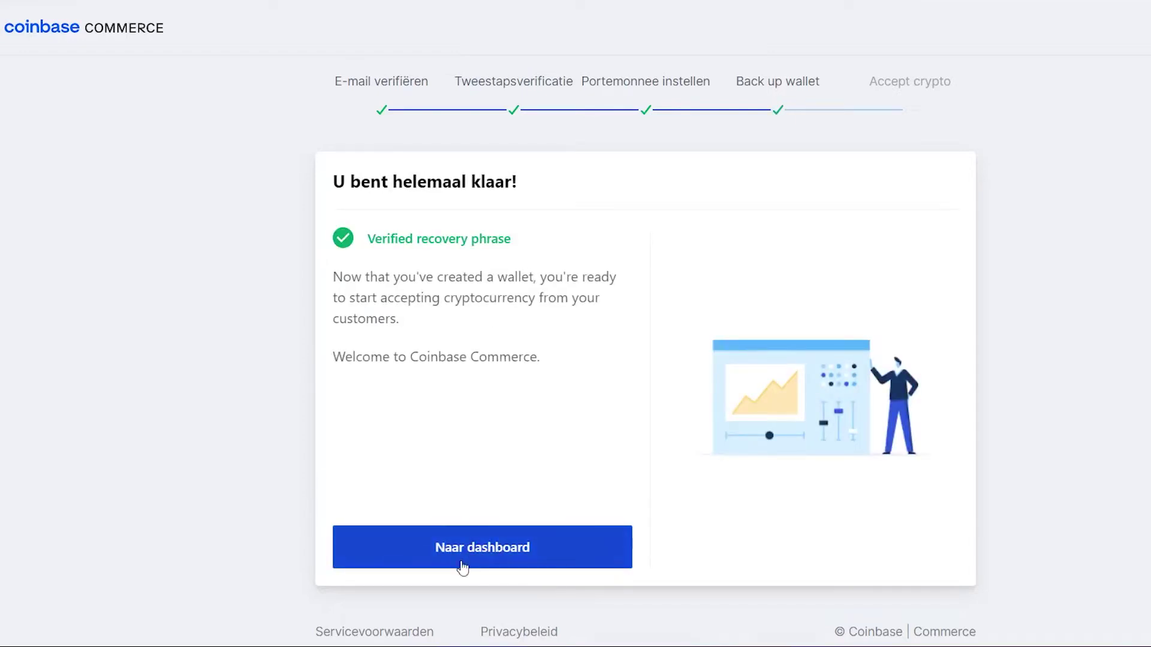
{"action": "left_click", "coordinate": [513, 557]}
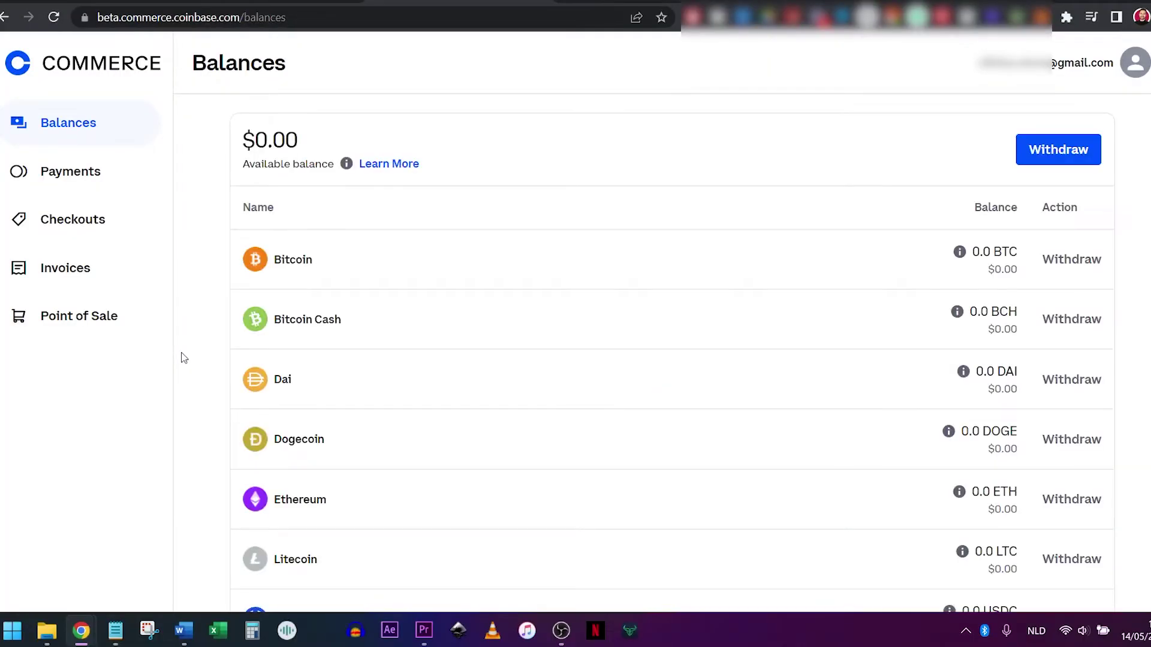
Open Settings from the avatar menu and scroll through the Your Business tab
{"action": "left_click", "coordinate": [1136, 60]}
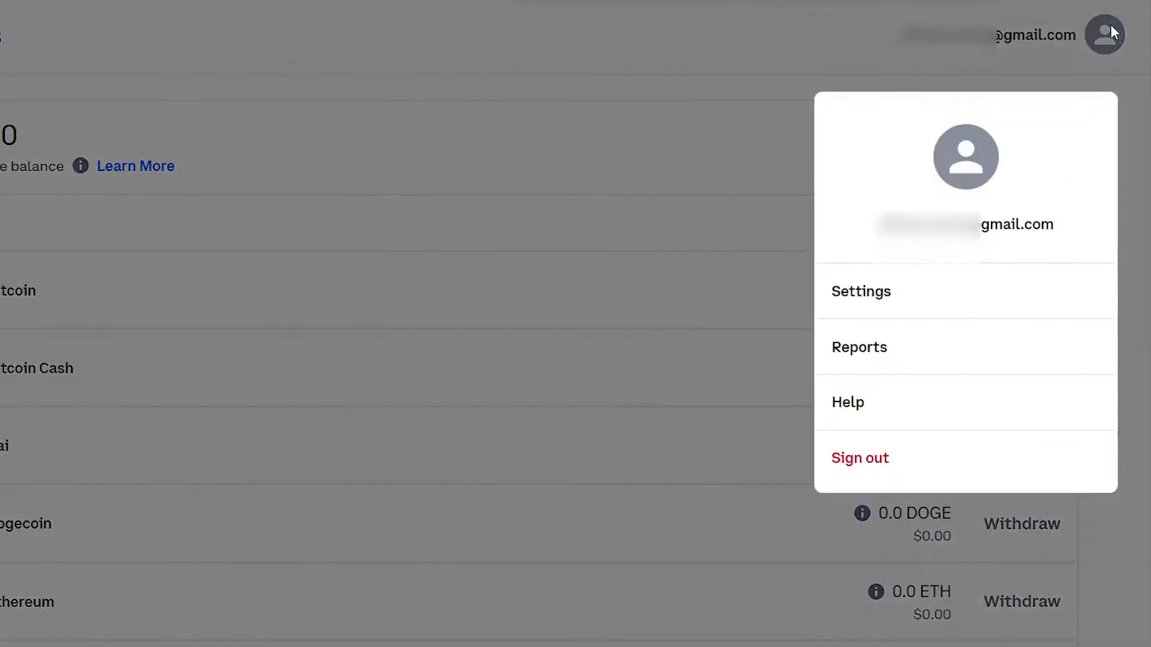
{"action": "left_click", "coordinate": [848, 307]}
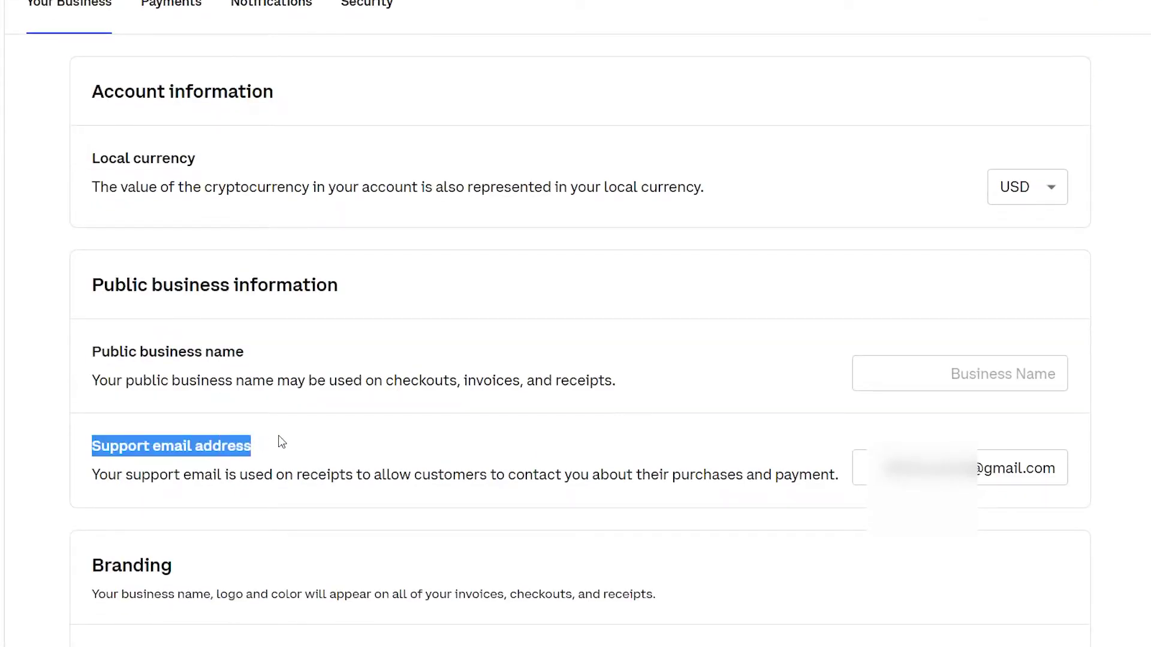
{"action": "scroll", "coordinate": [271, 441], "scroll_direction": "down", "scroll_amount": 3}
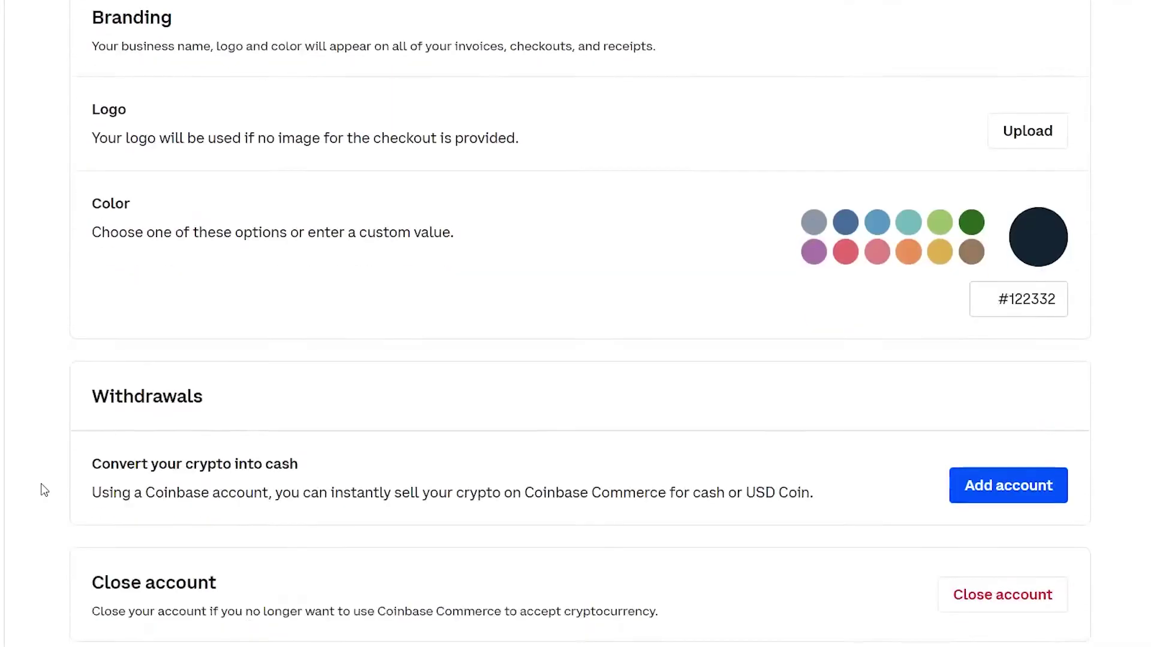
Review the business settings and Coinbase referral link, then switch to the Payments tab
{"action": "scroll", "coordinate": [45, 491], "scroll_direction": "down", "scroll_amount": 2}
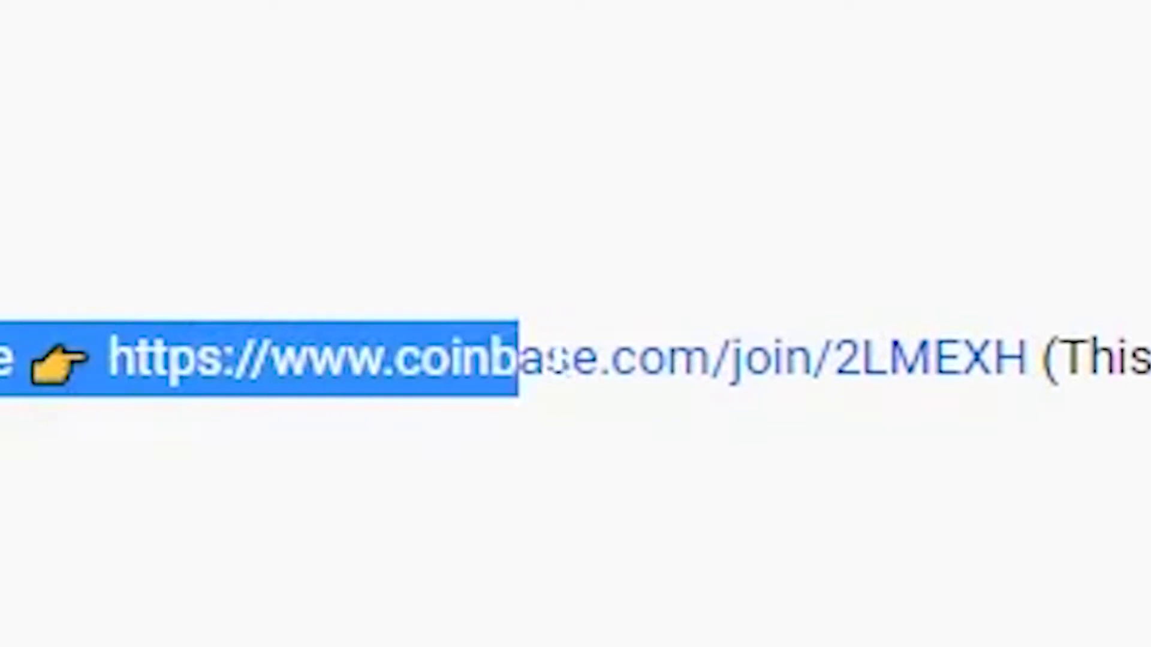
{"action": "left_click_drag", "start_coordinate": [522, 360], "coordinate": [817, 360]}
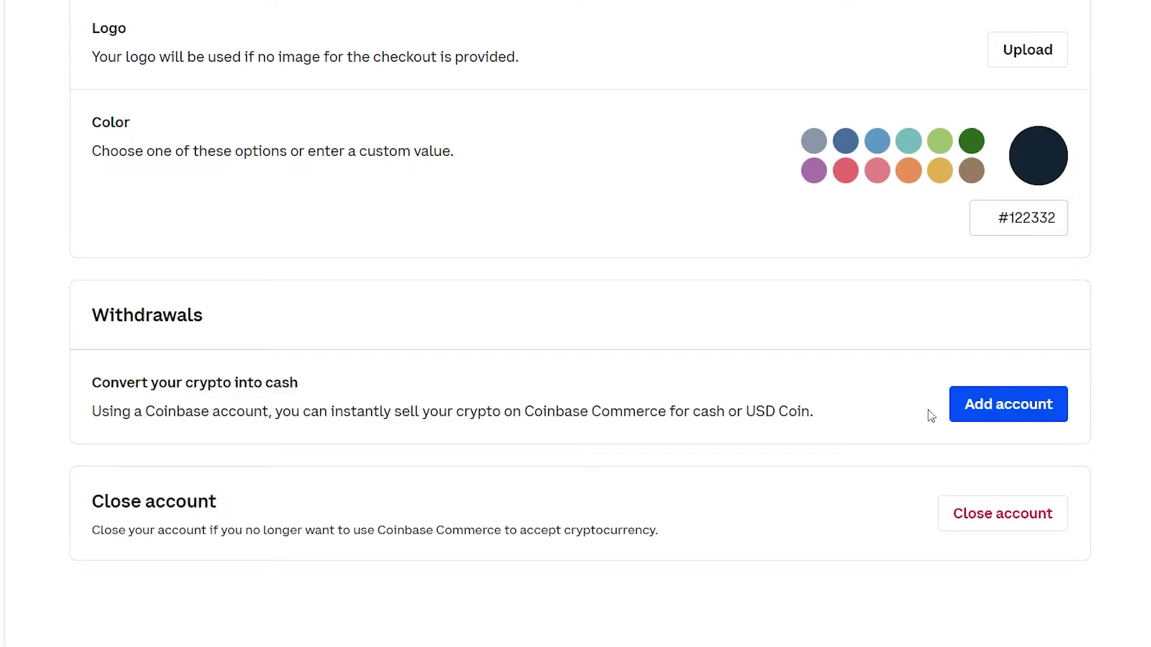
{"action": "scroll", "coordinate": [38, 448], "scroll_direction": "up", "scroll_amount": 10}
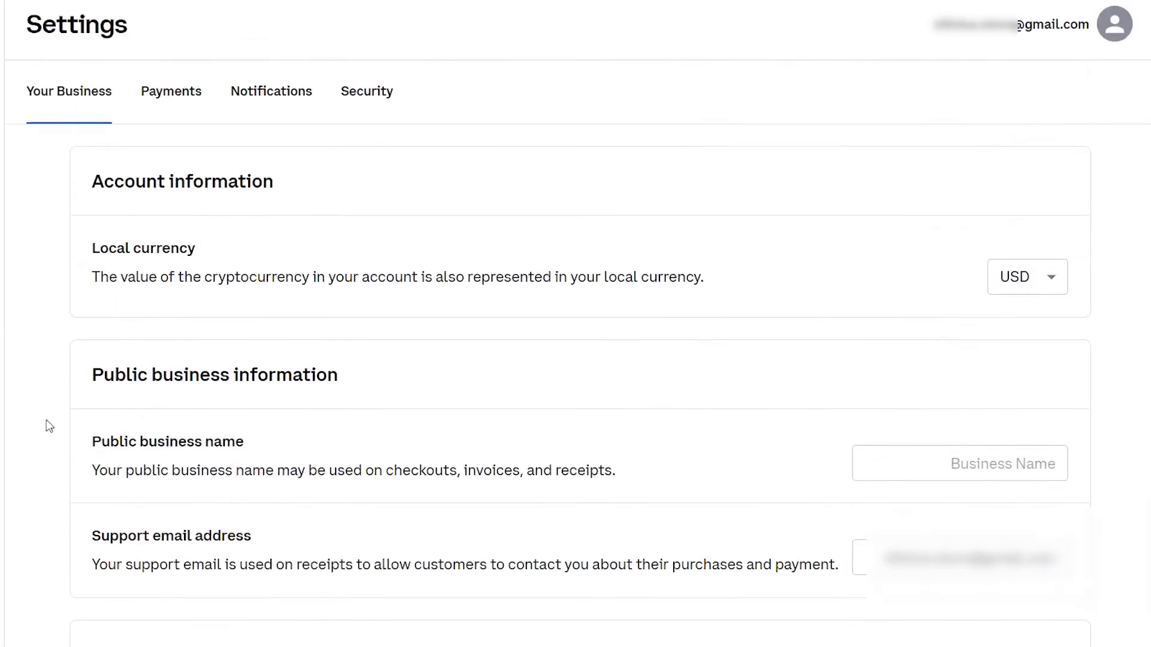
{"action": "left_click", "coordinate": [187, 96]}
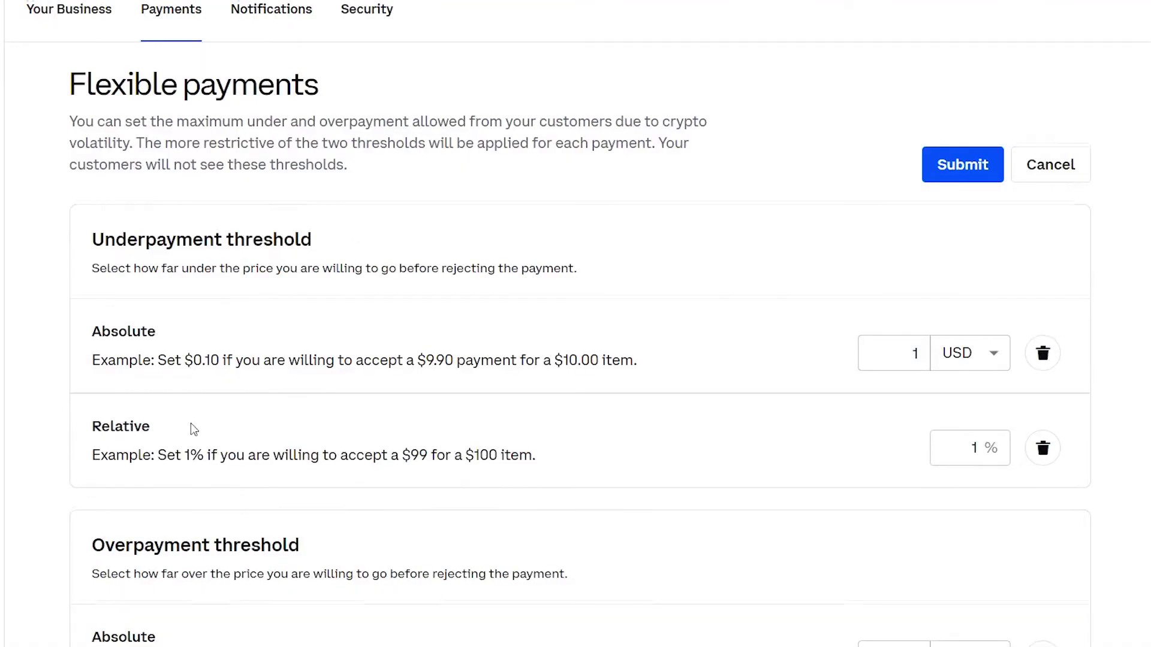
Set underpayment thresholds to 1 USD / 1% and overpayment to 5 USD / 0.5%
{"action": "scroll", "coordinate": [193, 429], "scroll_direction": "down", "scroll_amount": 3}
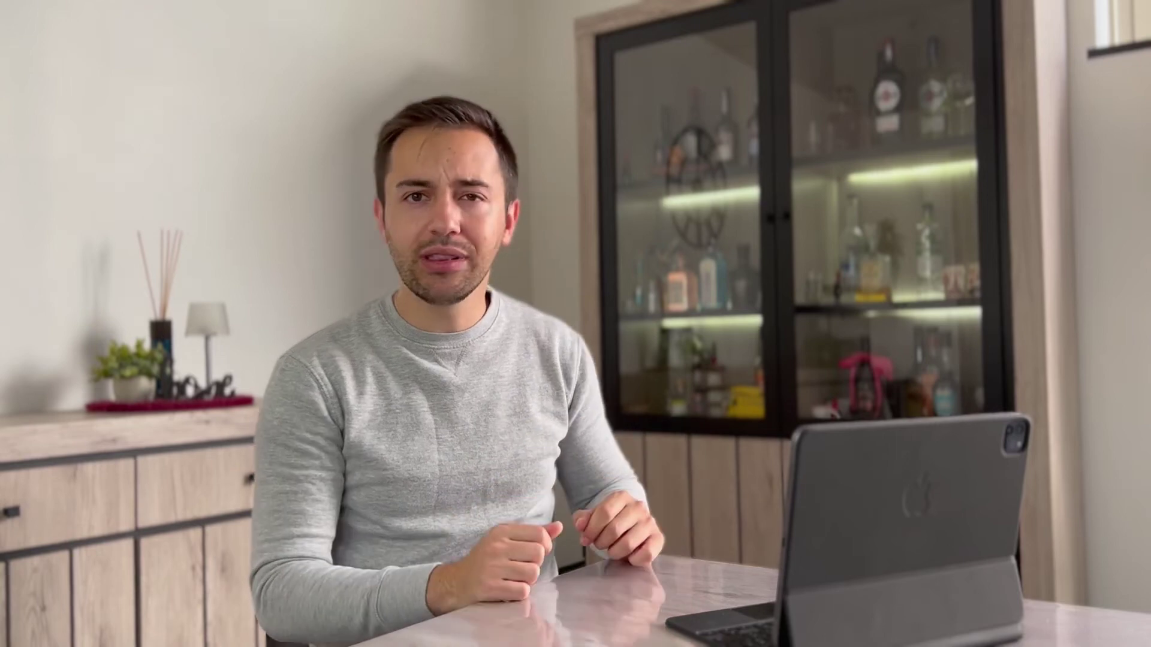
{"action": "double_click", "coordinate": [912, 354]}
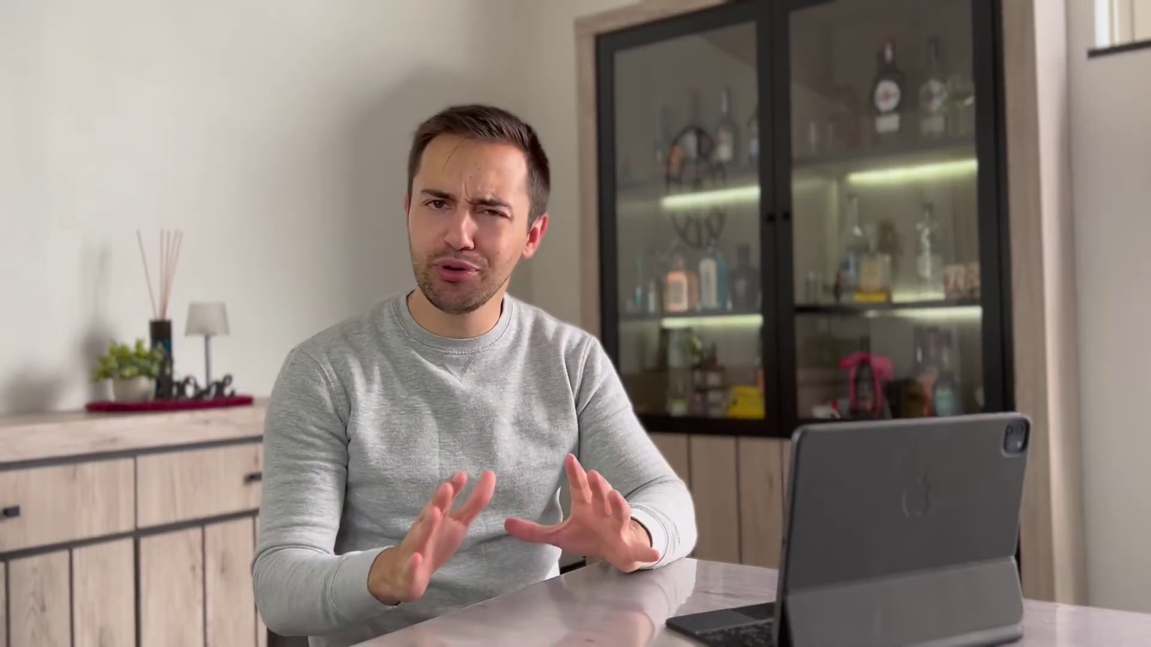
{"action": "left_click_drag", "start_coordinate": [951, 448], "coordinate": [1026, 448]}
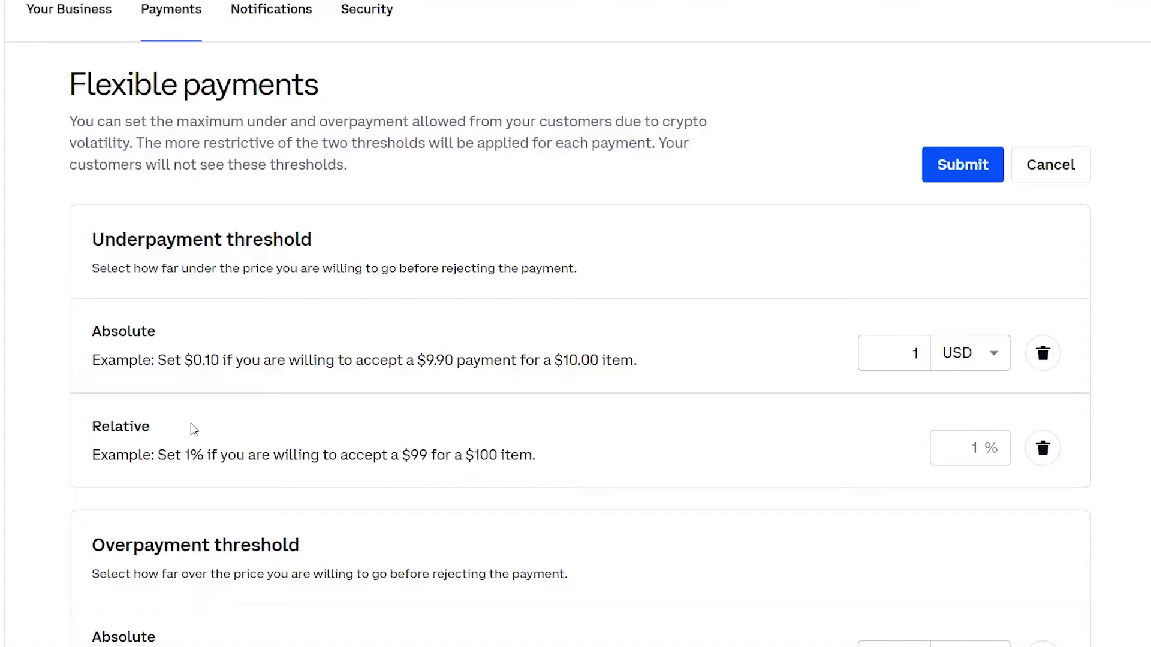
{"action": "scroll", "coordinate": [191, 423], "scroll_direction": "down", "scroll_amount": 3}
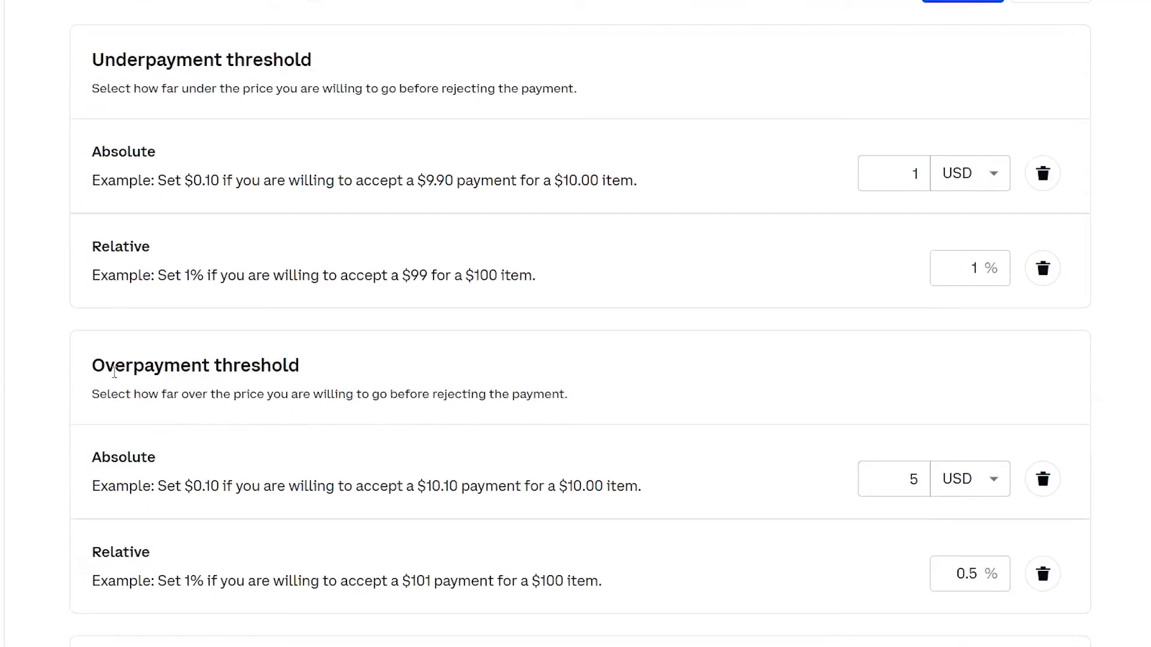
Verify Bitcoin, Ethereum and USD Coin are enabled, then open the Notifications settings
{"action": "scroll", "coordinate": [28, 364], "scroll_direction": "down", "scroll_amount": 9}
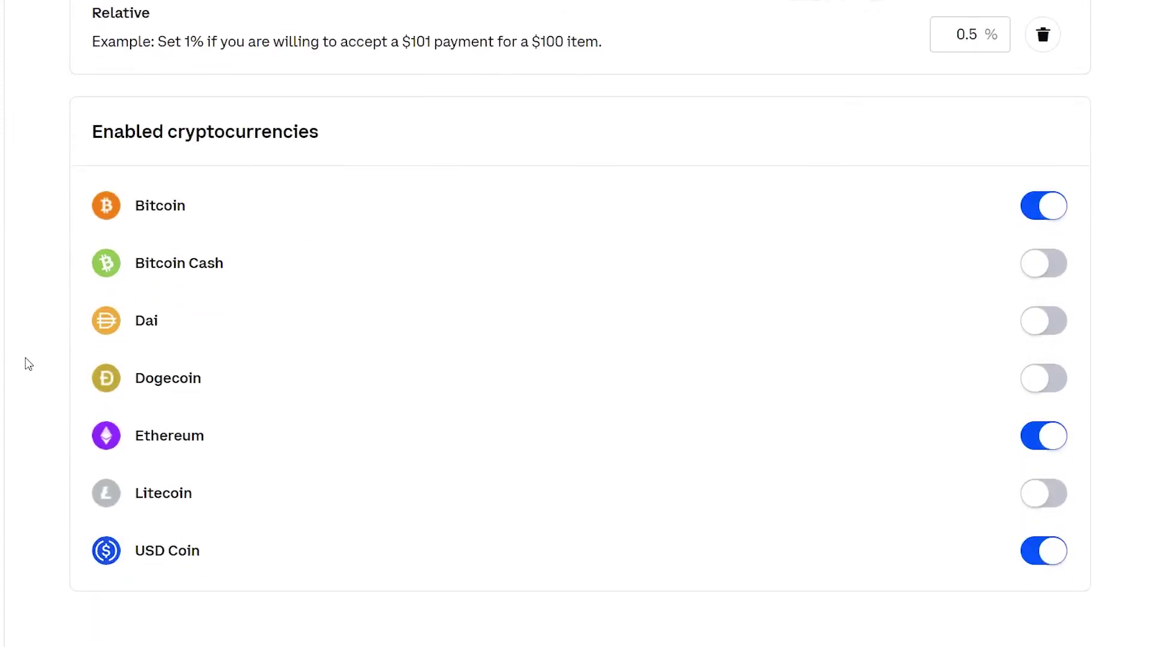
{"action": "scroll", "coordinate": [28, 363], "scroll_direction": "down", "scroll_amount": 1}
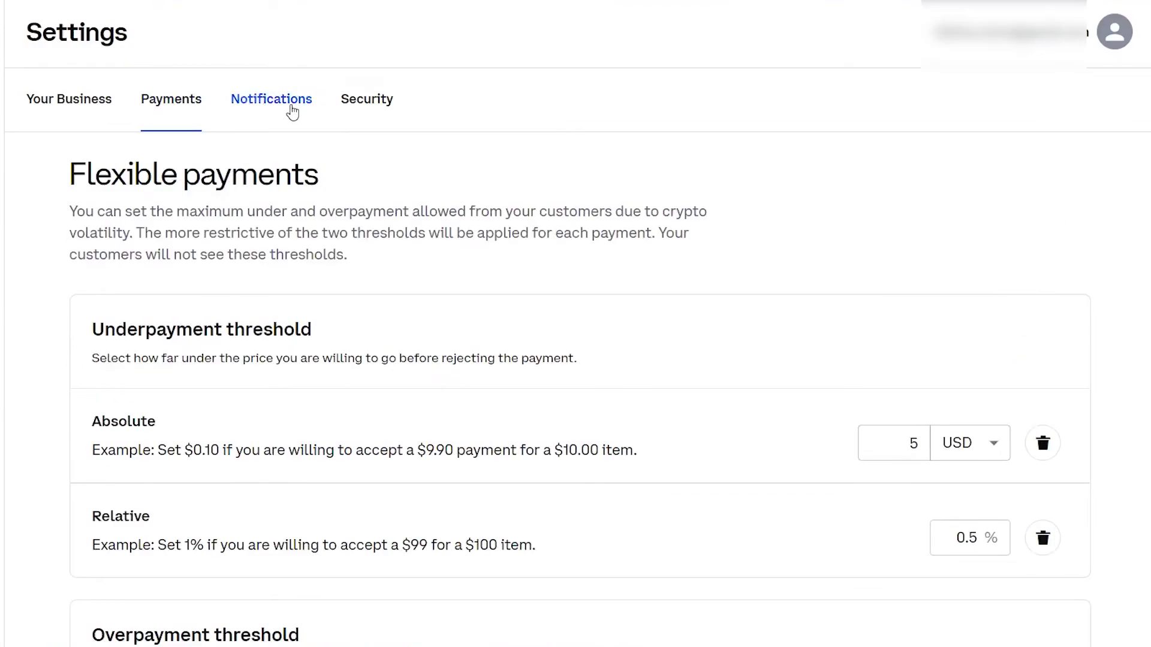
{"action": "left_click", "coordinate": [293, 111]}
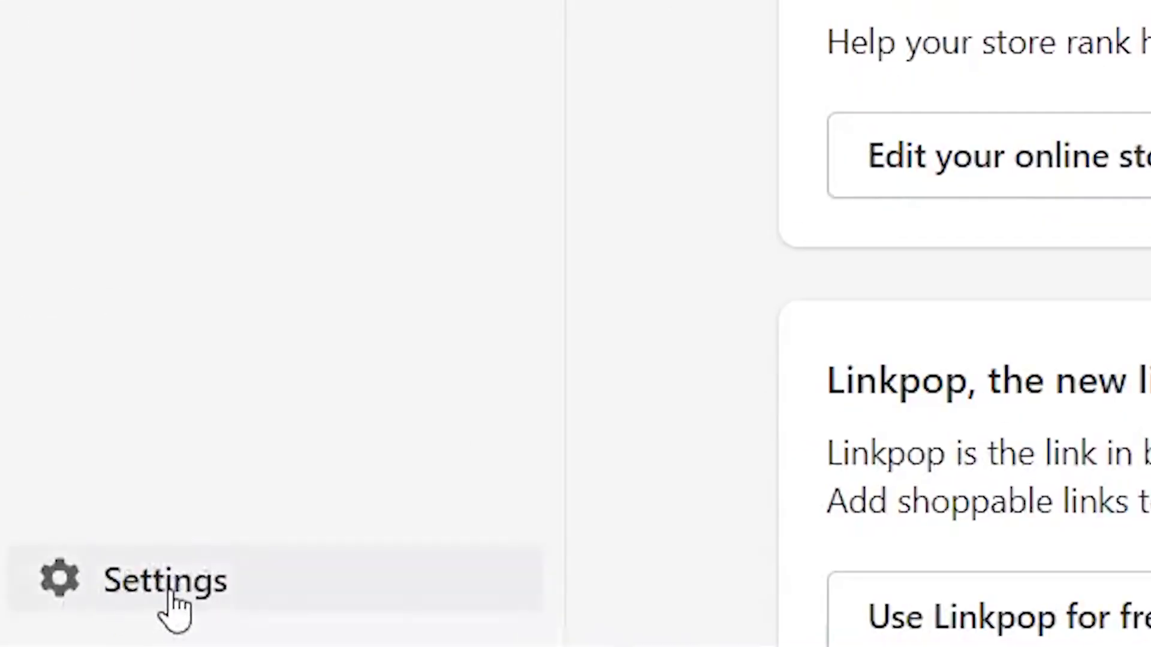
Open the Shopify store's Payments settings
{"action": "left_click", "coordinate": [174, 608]}
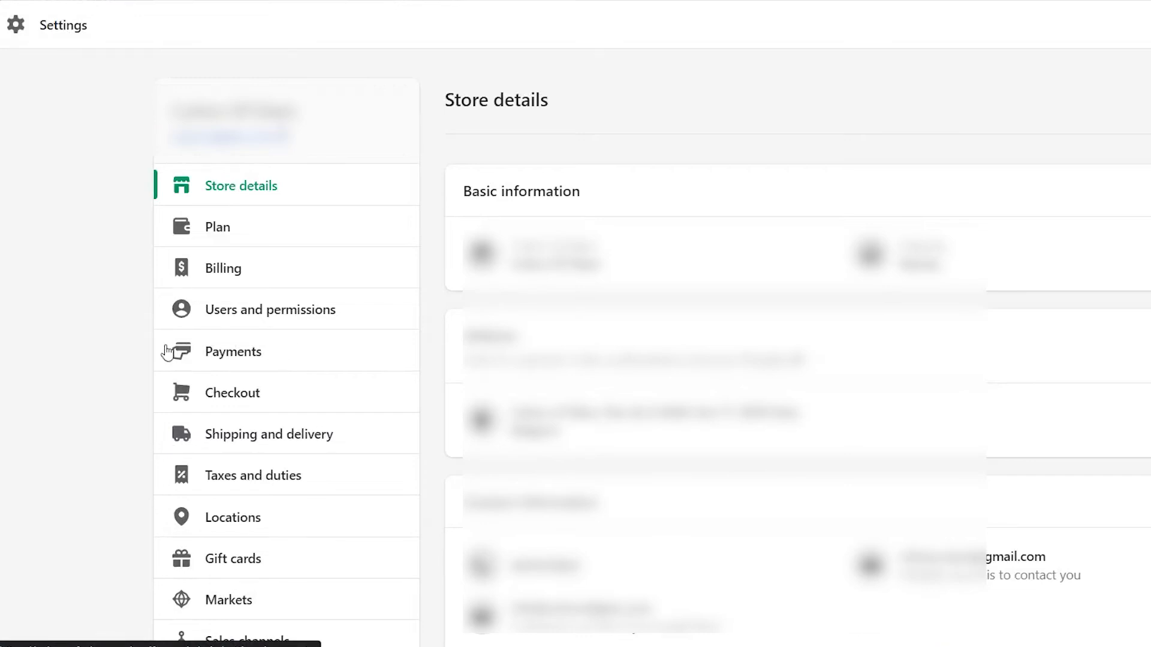
{"action": "left_click", "coordinate": [255, 360]}
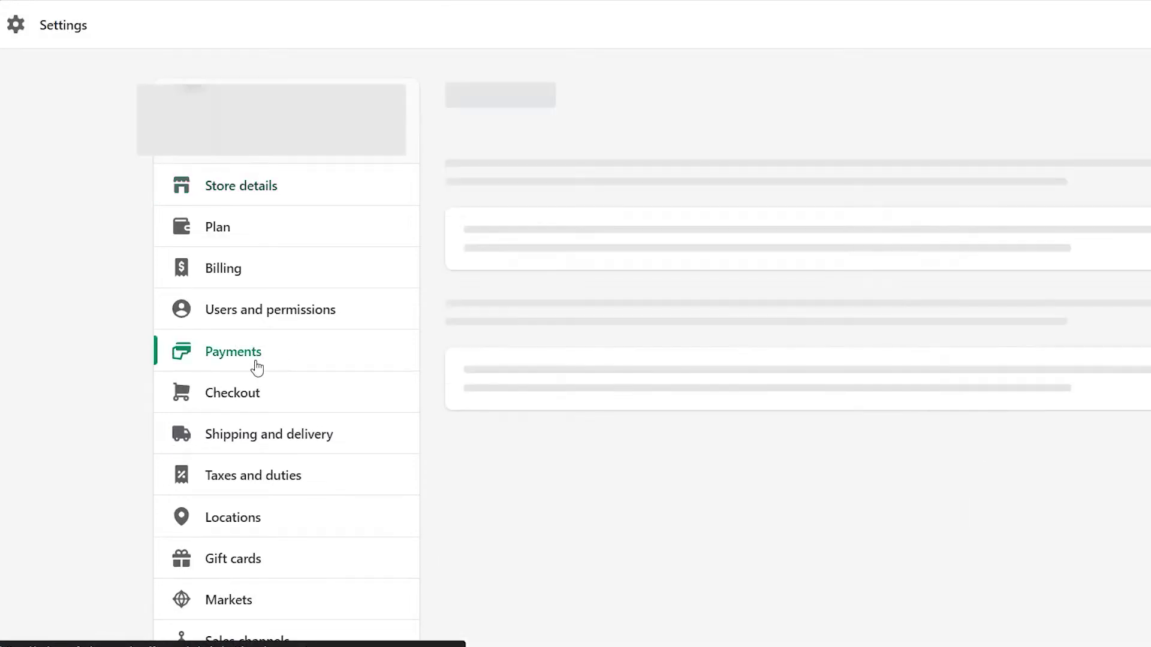
{"action": "scroll", "coordinate": [682, 442], "scroll_direction": "down", "scroll_amount": 4}
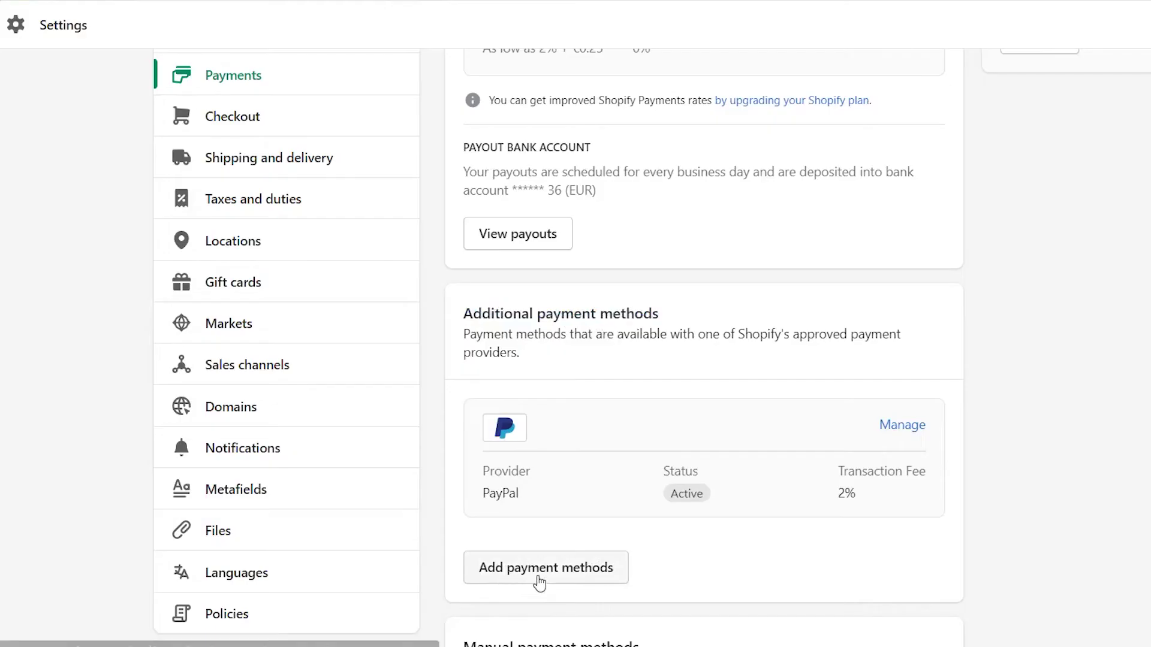
Search providers for 'coinbase commerce' and activate Coinbase Commerce
{"action": "left_click", "coordinate": [539, 583]}
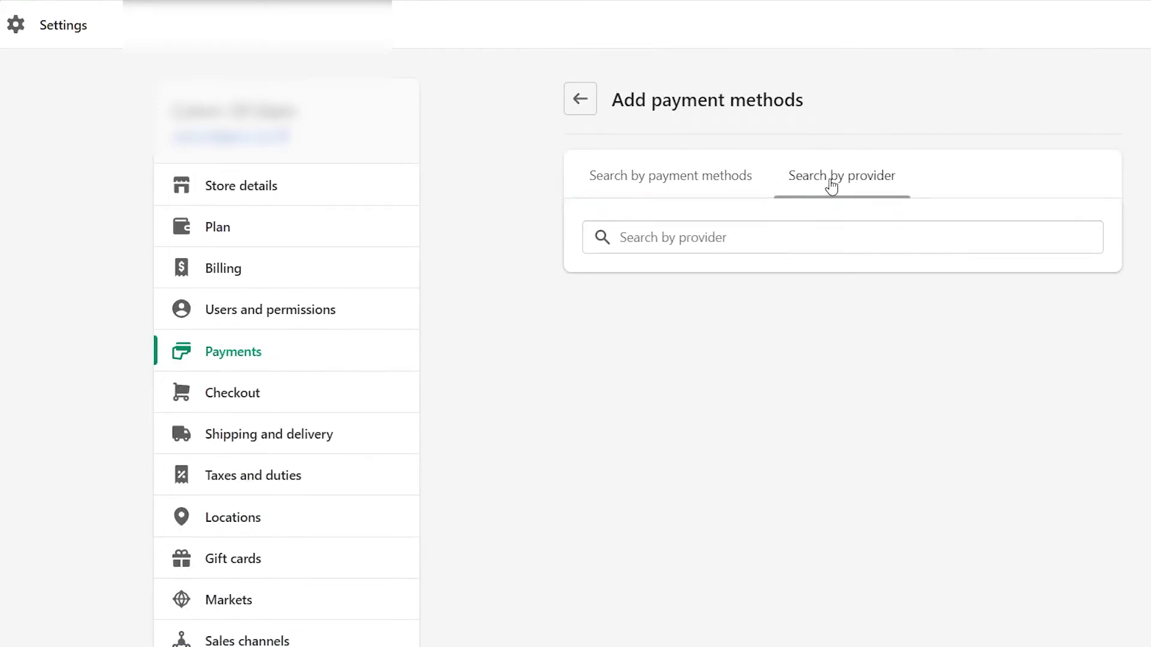
{"action": "type", "text": "mmerce"}
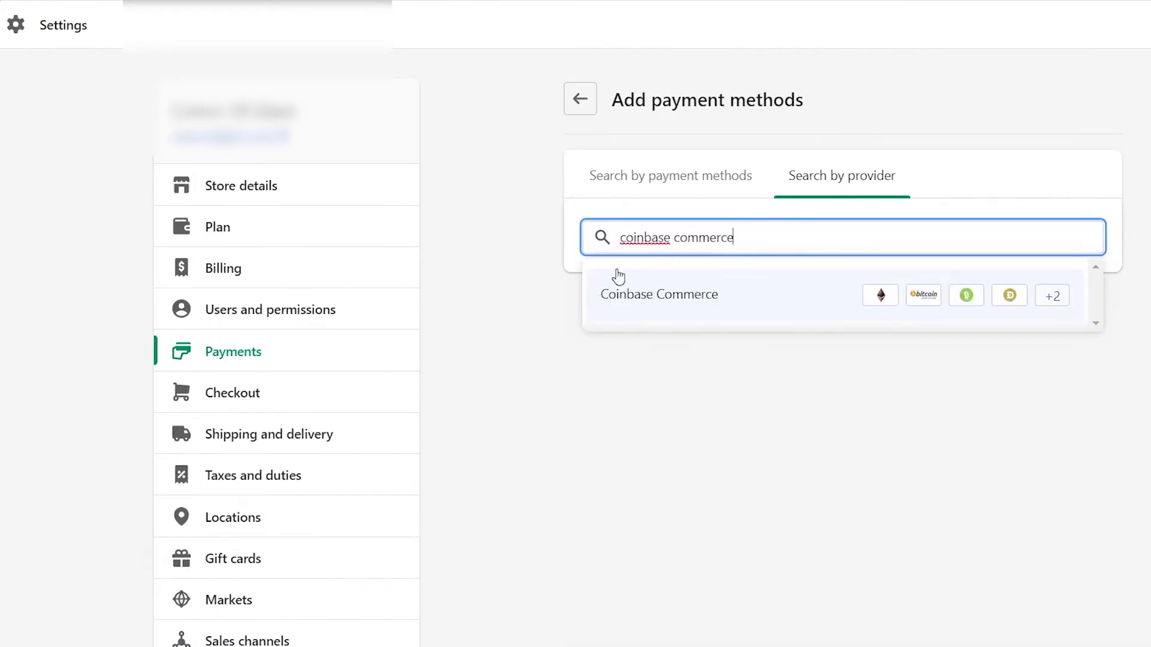
{"action": "left_click", "coordinate": [690, 294]}
{"action": "left_click", "coordinate": [1080, 296]}
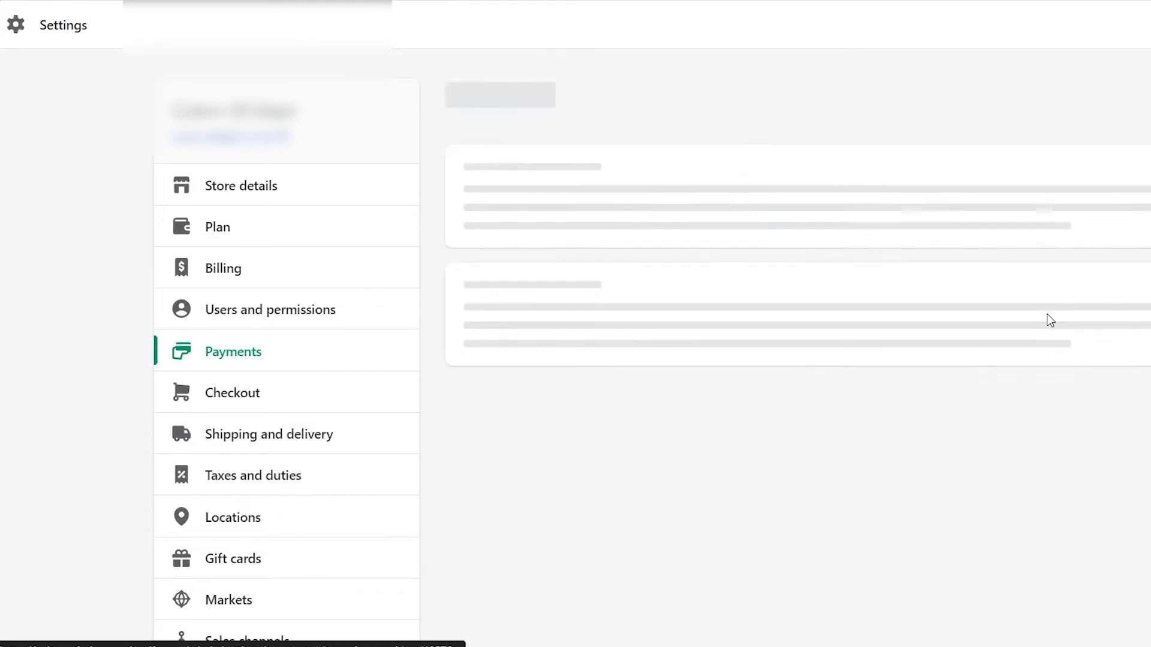
{"action": "scroll", "coordinate": [1045, 318], "scroll_direction": "down", "scroll_amount": 5}
Connect the Coinbase Commerce provider and install its app on the store
{"action": "left_click", "coordinate": [1050, 405]}
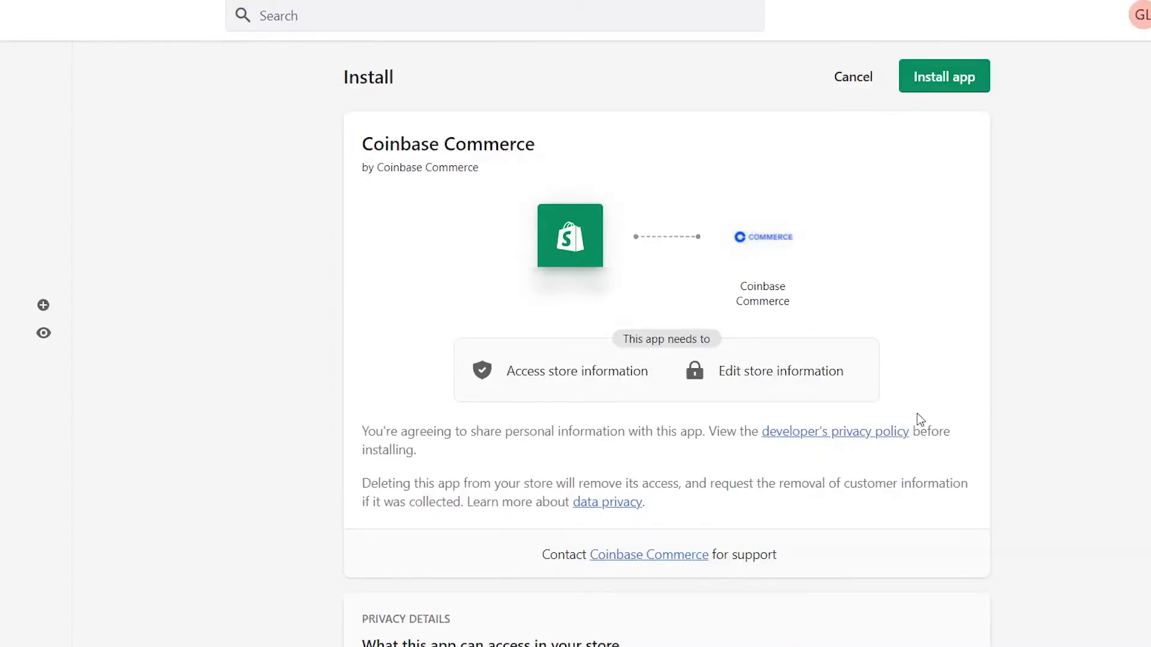
{"action": "left_click", "coordinate": [938, 78]}
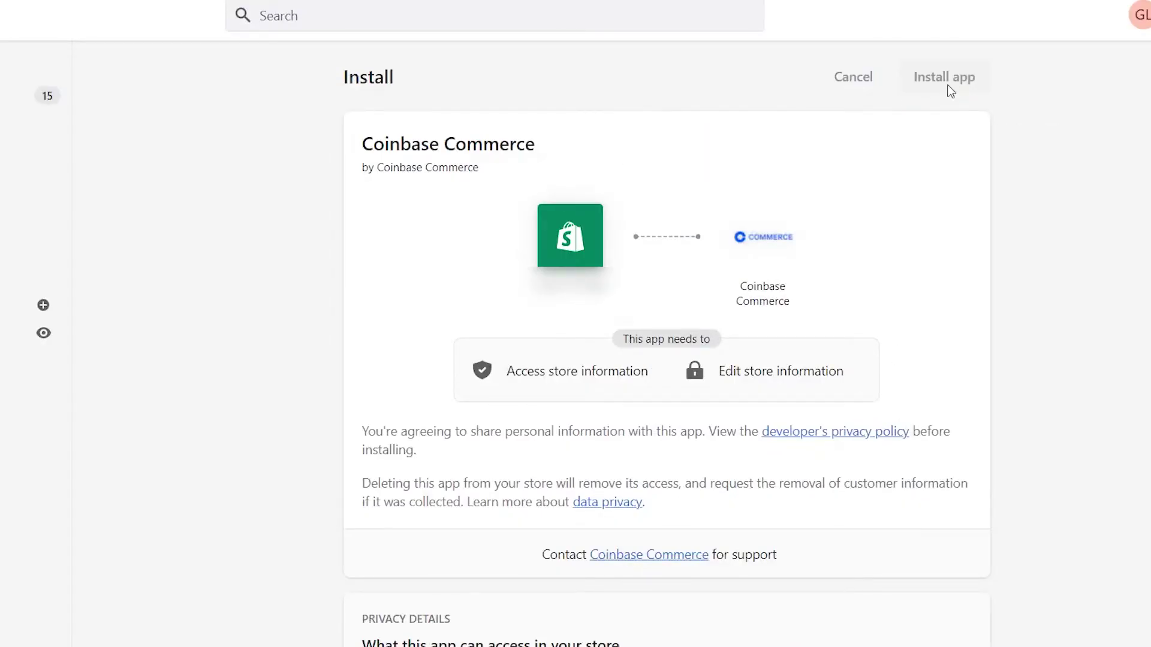
{"action": "scroll", "coordinate": [422, 378], "scroll_direction": "down", "scroll_amount": 4}
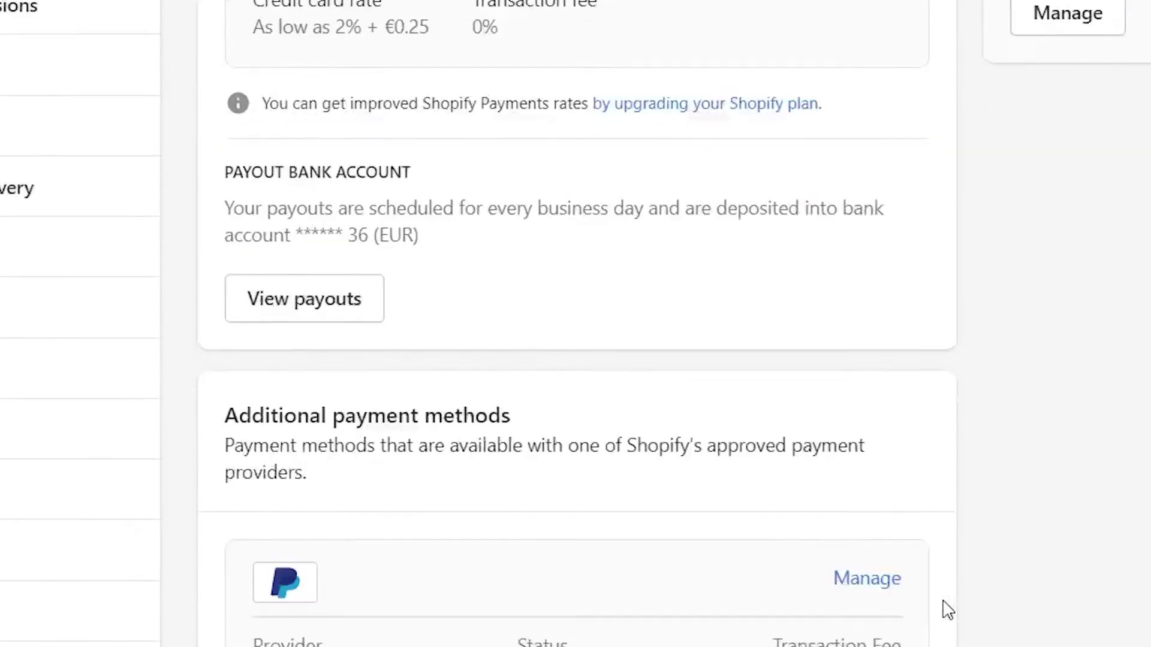
Confirm Coinbase Commerce is Active under Additional payment methods, then view its €0.00 Balances dashboard
{"action": "scroll", "coordinate": [944, 605], "scroll_direction": "down", "scroll_amount": 6}
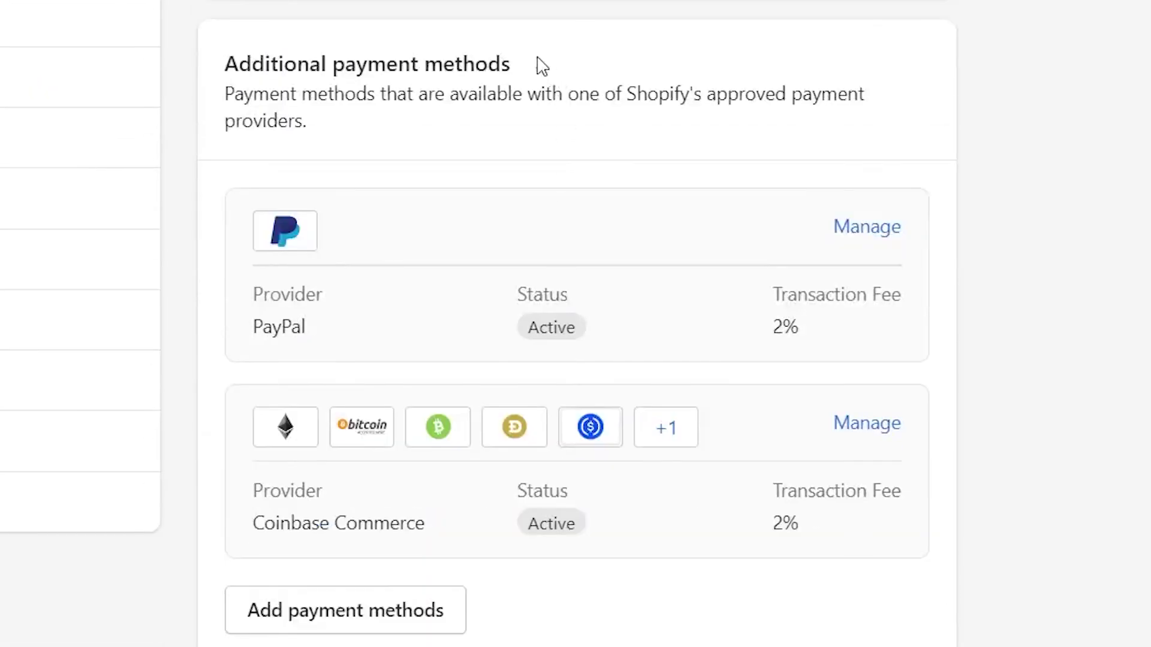
{"action": "left_click", "coordinate": [259, 528]}
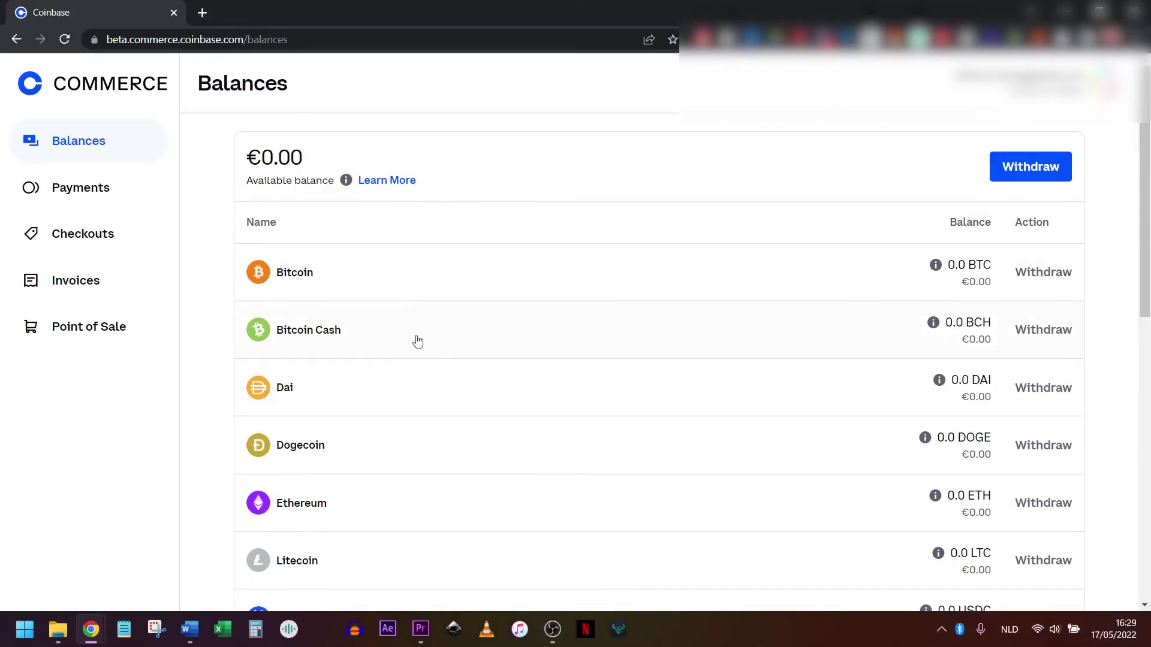
Select Coinbase Commerce (ETH, BTC, USDC) as the checkout payment option instead of Bancontact
{"action": "scroll", "coordinate": [418, 342], "scroll_direction": "down", "scroll_amount": 10}
{"action": "scroll", "coordinate": [444, 420], "scroll_direction": "up", "scroll_amount": 5}
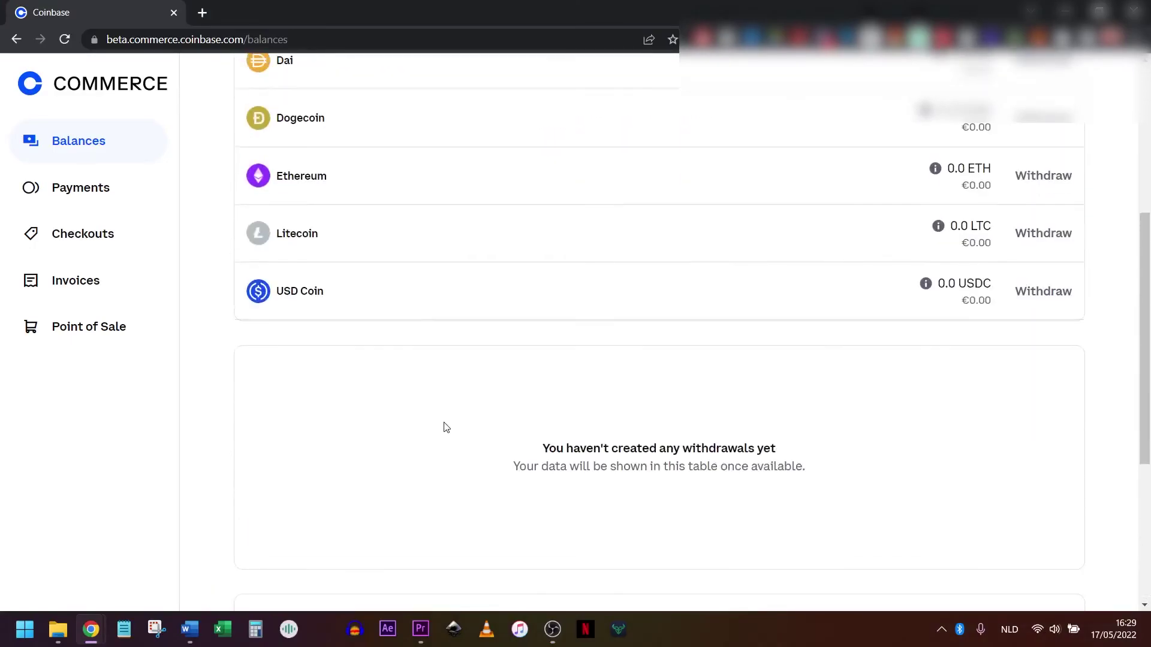
{"action": "scroll", "coordinate": [446, 426], "scroll_direction": "up", "scroll_amount": 5}
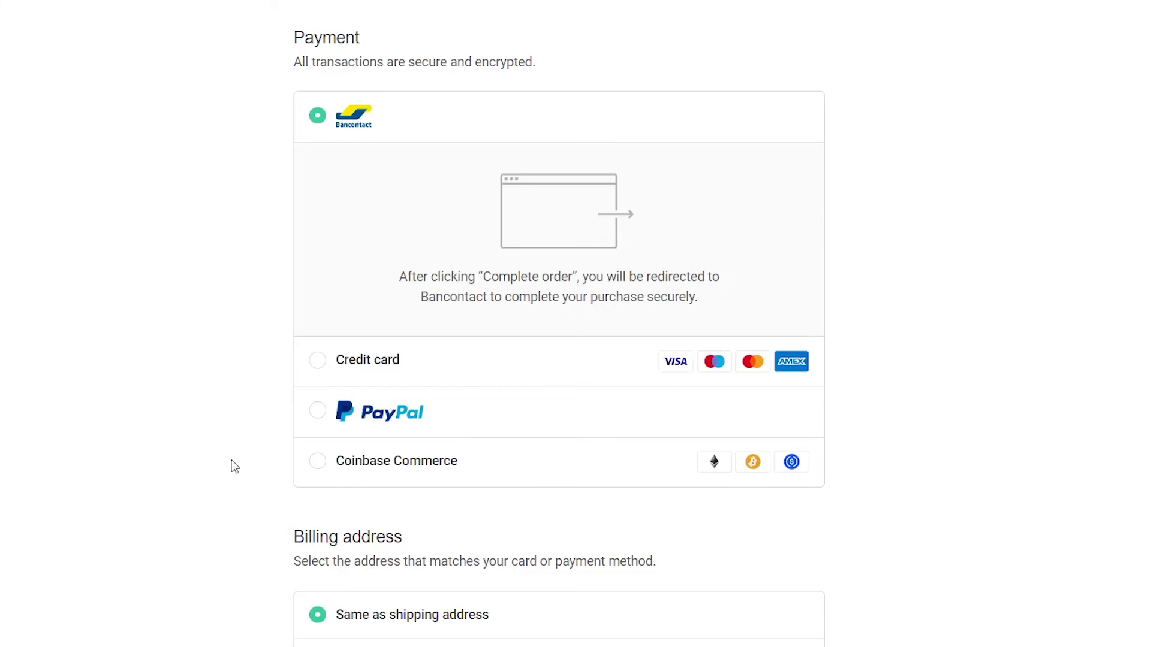
{"action": "left_click", "coordinate": [318, 462]}
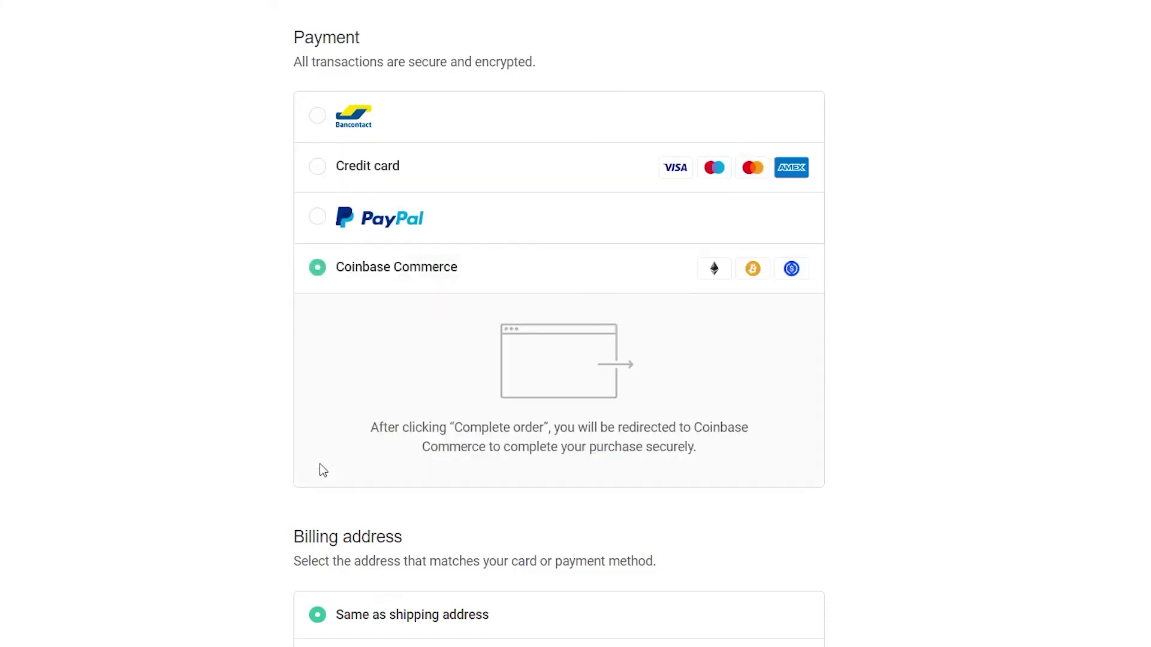